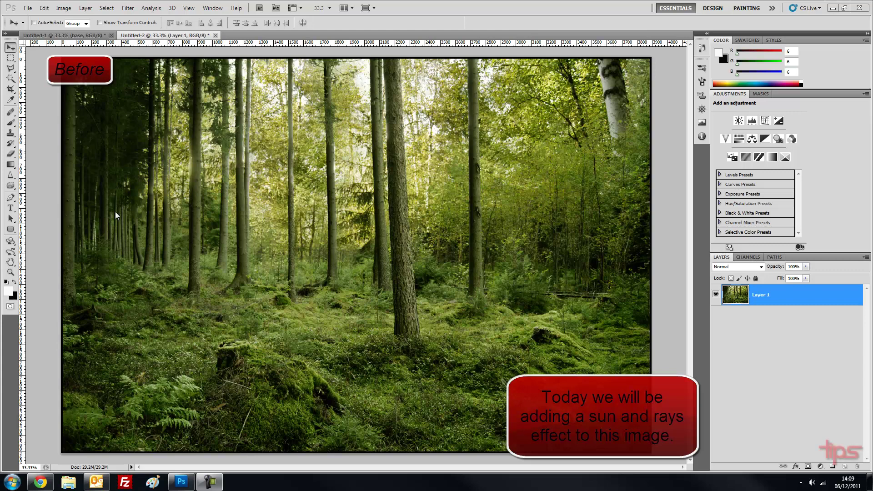
- Compare with the finished sun-rays version, then rename Layer 1 to 'base layer'
click(72, 35)
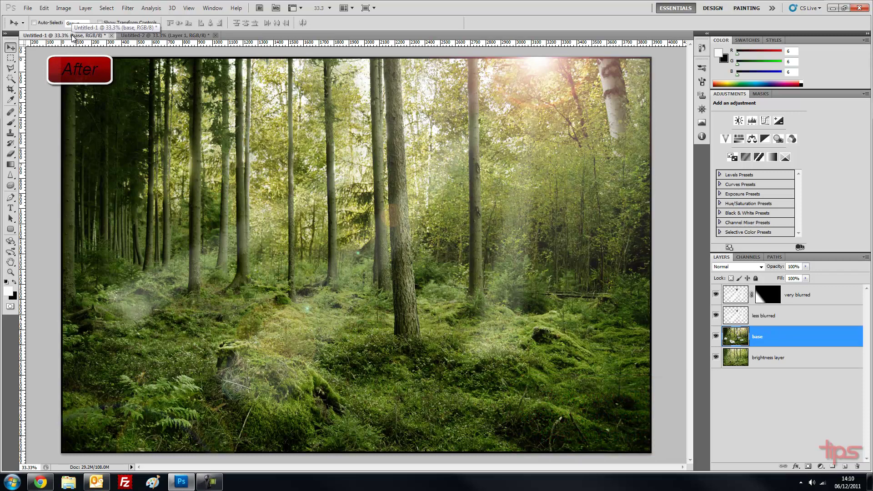
click(146, 36)
double_click(768, 295)
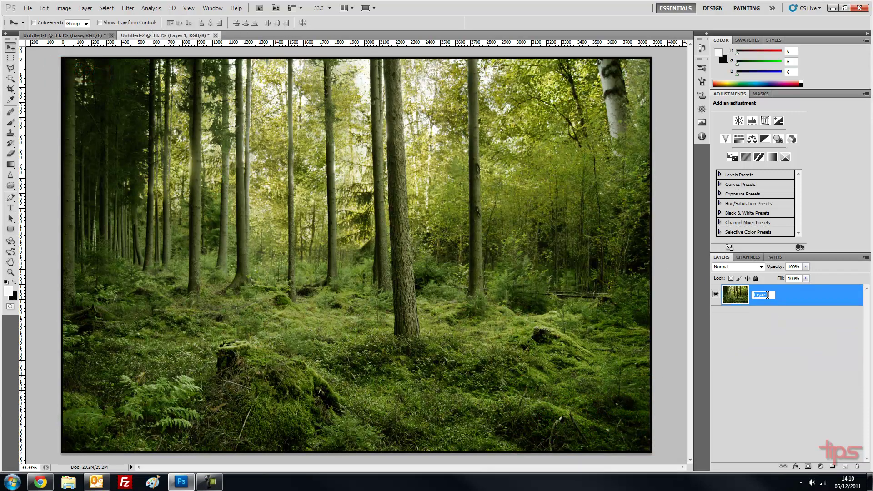
text(base lay)
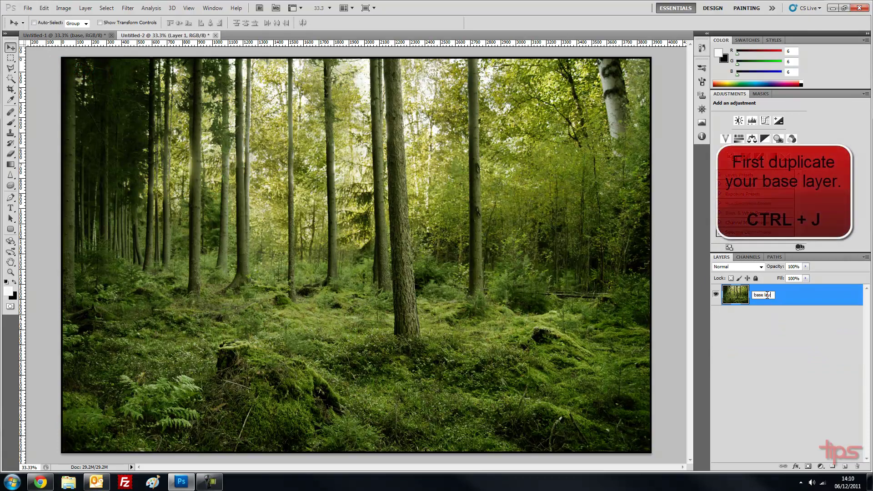
text(er)
click(786, 316)
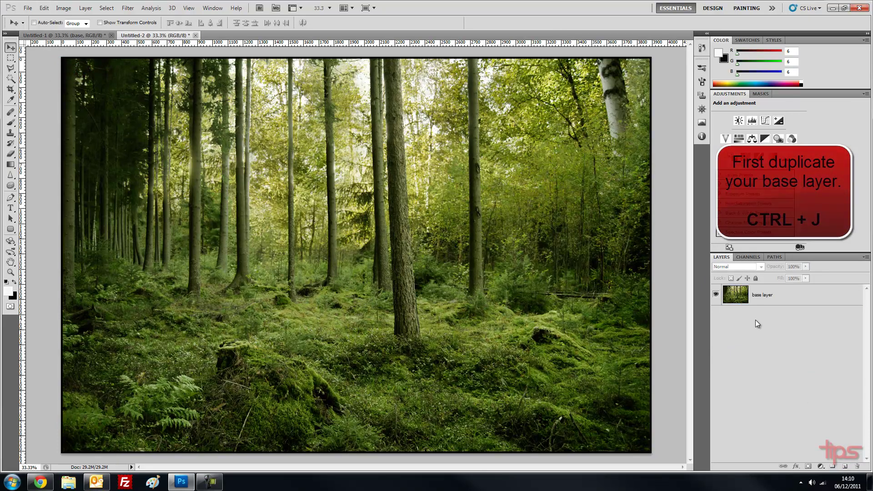
- Duplicate 'base layer', rename the original to 'bright layer', and select the copy
click(735, 290)
key(ctrl+j)
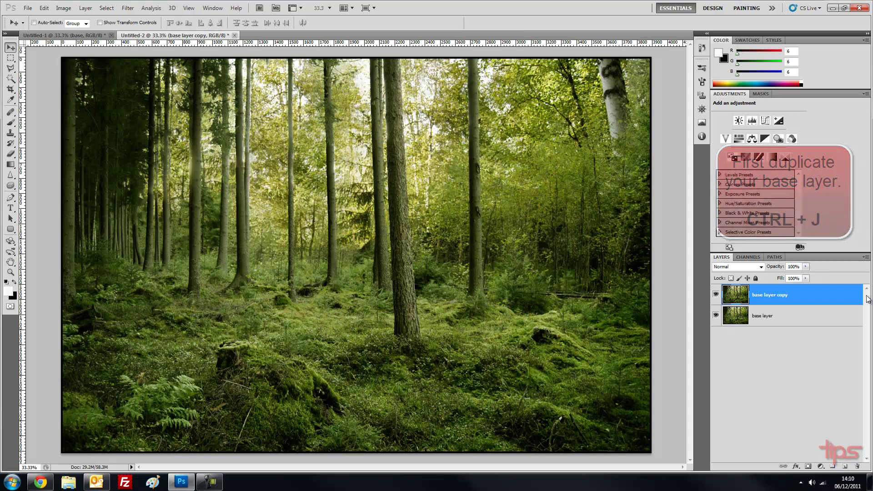
click(764, 320)
double_click(764, 320)
text(bright)
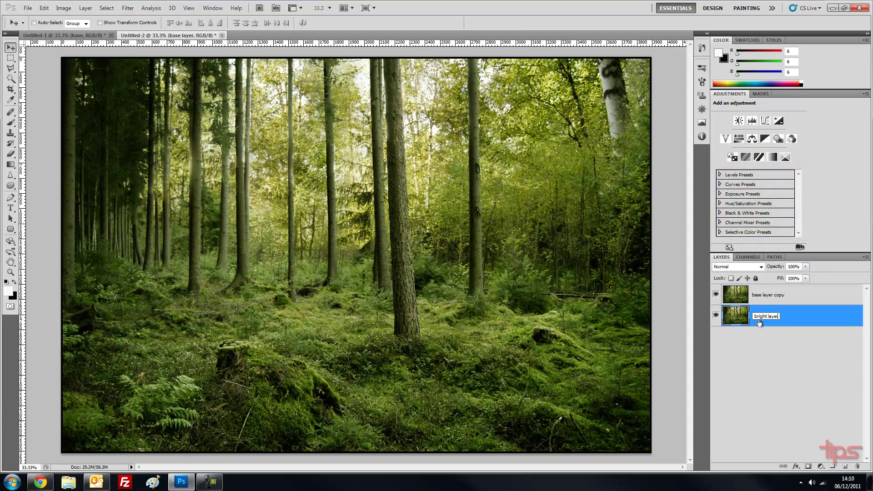
click(773, 328)
click(770, 295)
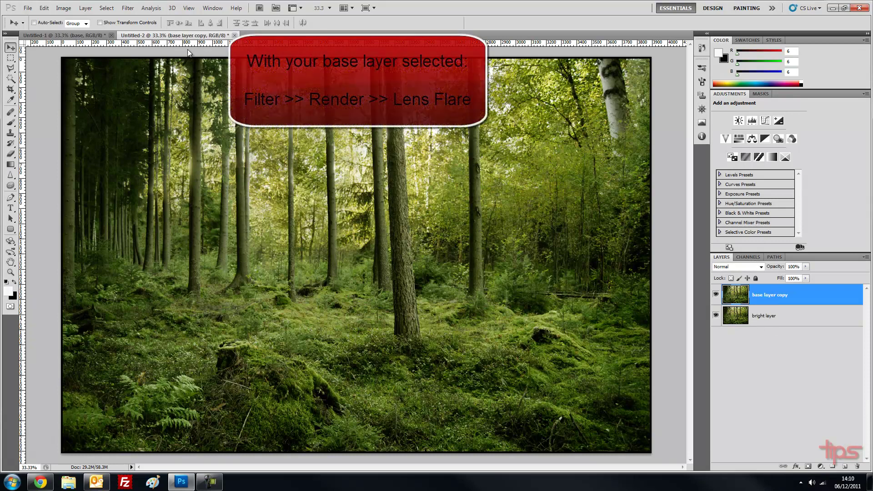
- Apply a Lens Flare (137% brightness, 50-300mm Zoom) centred at the photo's top right
click(128, 8)
mouse_move(143, 134)
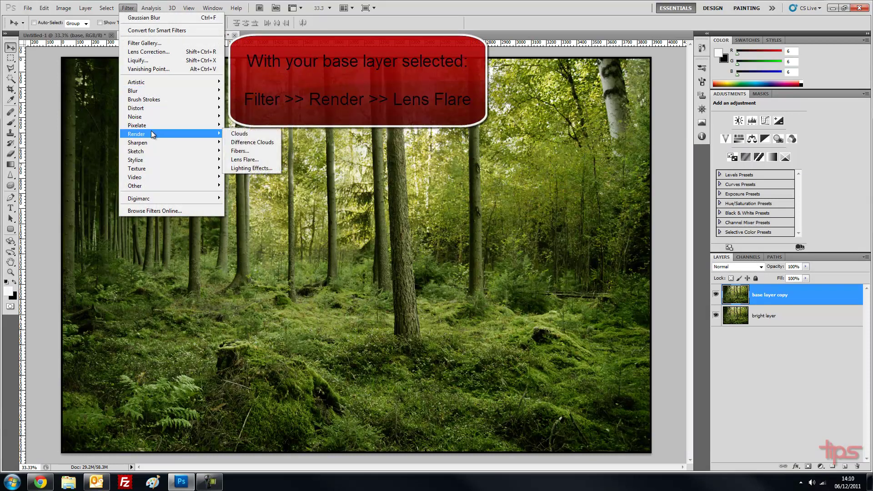
click(243, 159)
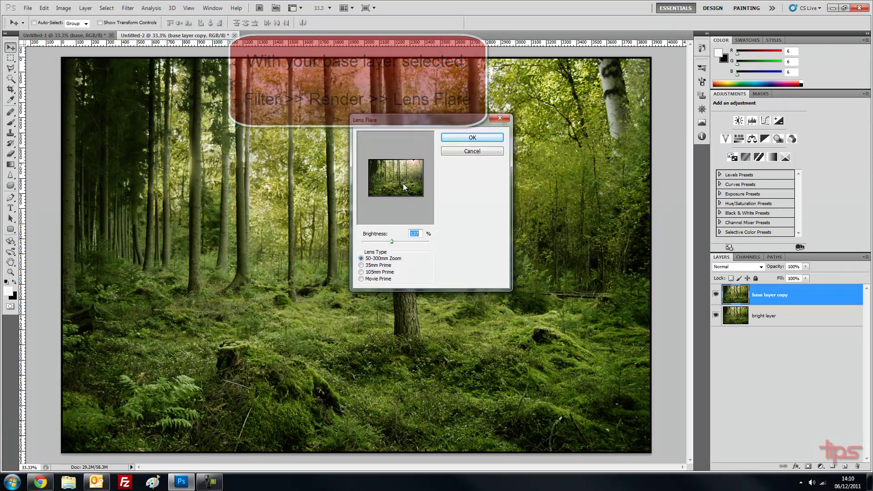
click(414, 161)
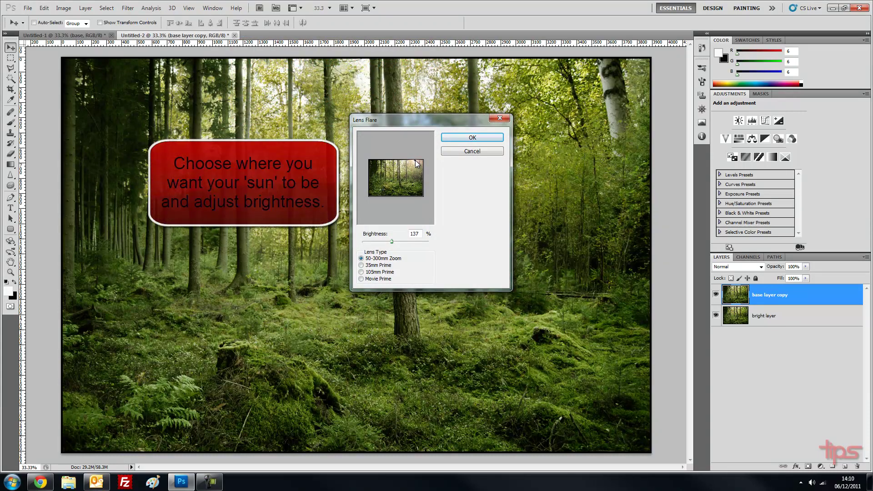
click(479, 136)
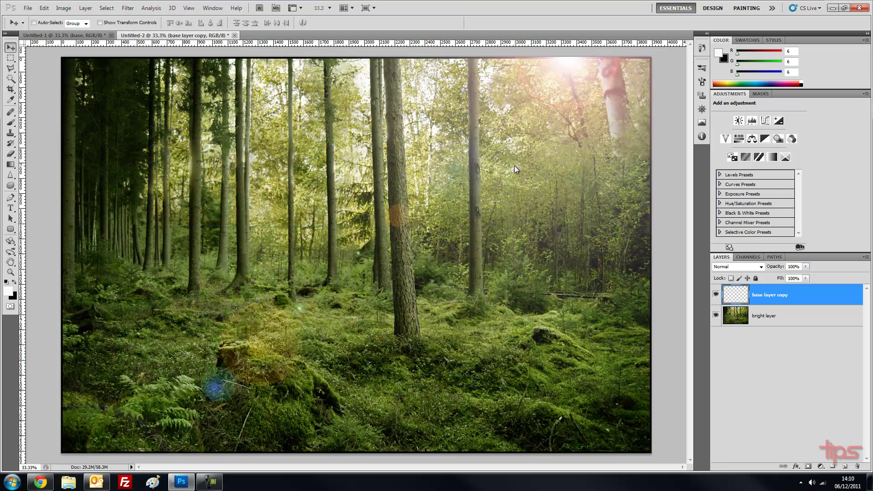
- On a new layer, outline a ray from the sun to the lower left with the Polygonal Lasso
click(845, 467)
click(10, 68)
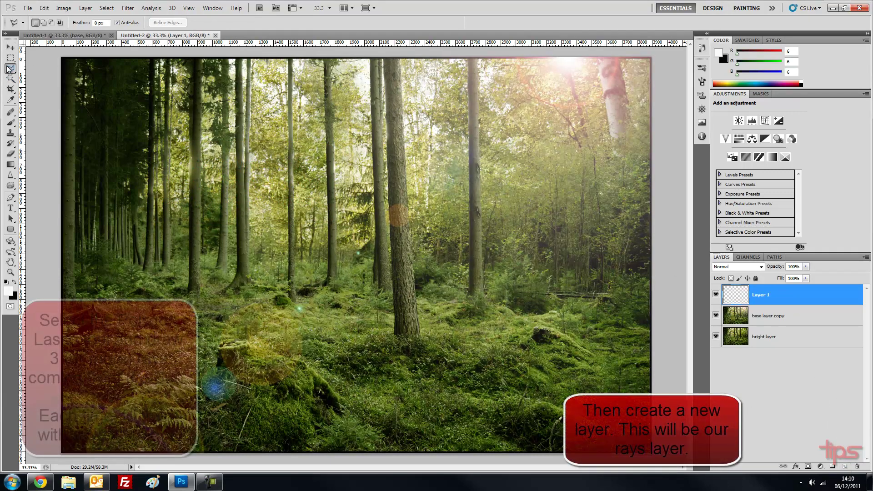
right_click(10, 68)
click(49, 78)
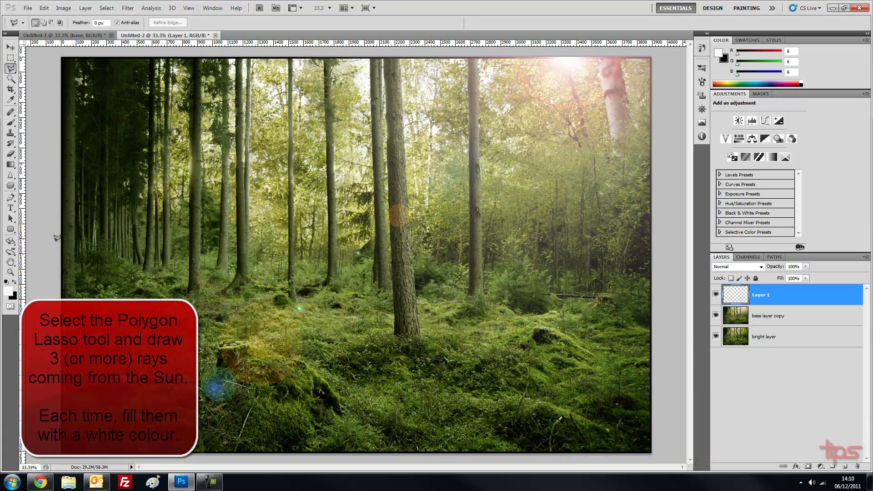
click(545, 66)
click(146, 292)
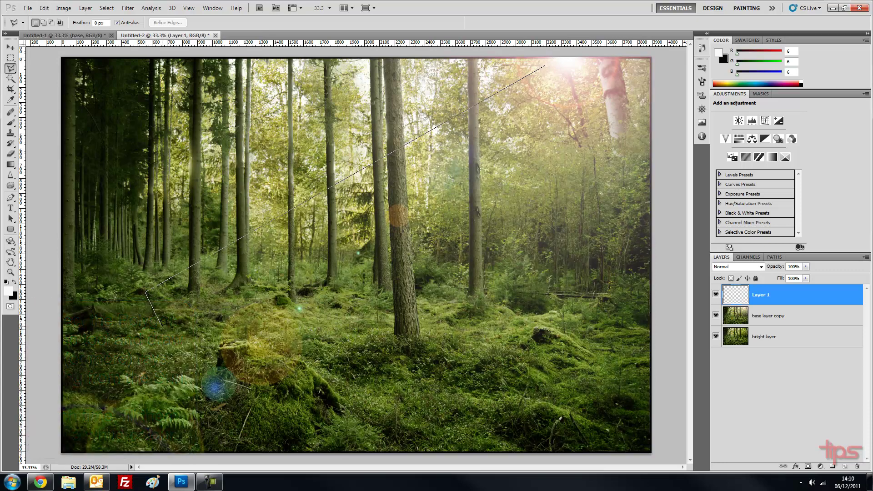
click(162, 325)
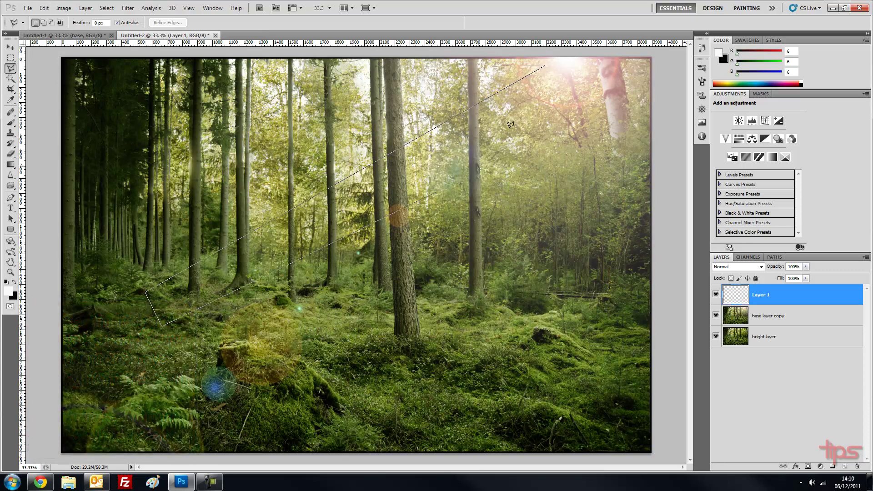
click(546, 64)
- Fill the ray selection with white using the Paint Bucket
click(10, 167)
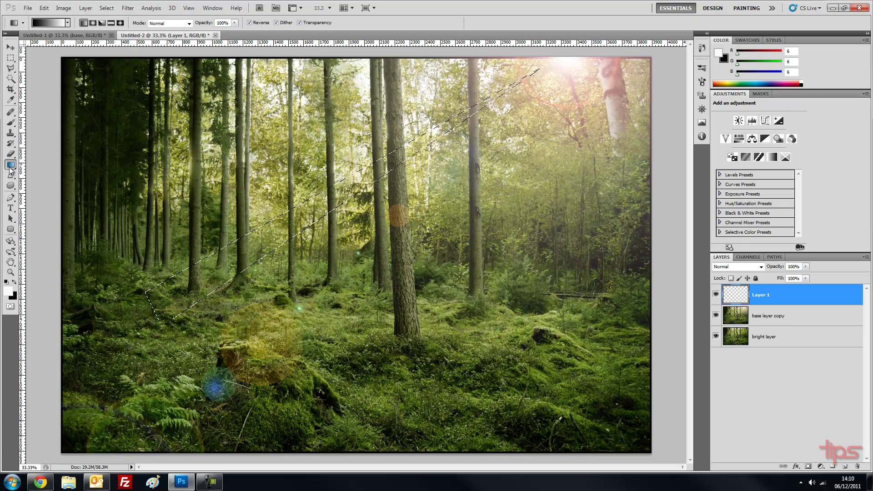
drag(10, 166, 41, 173)
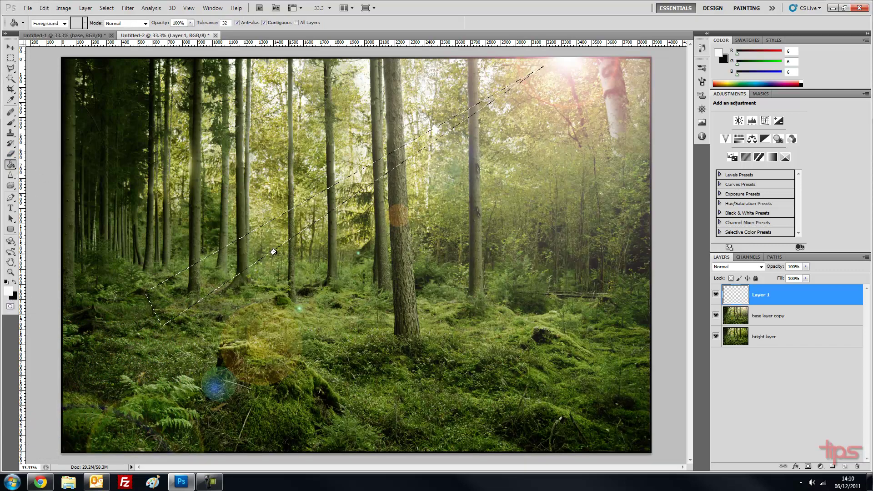
click(267, 252)
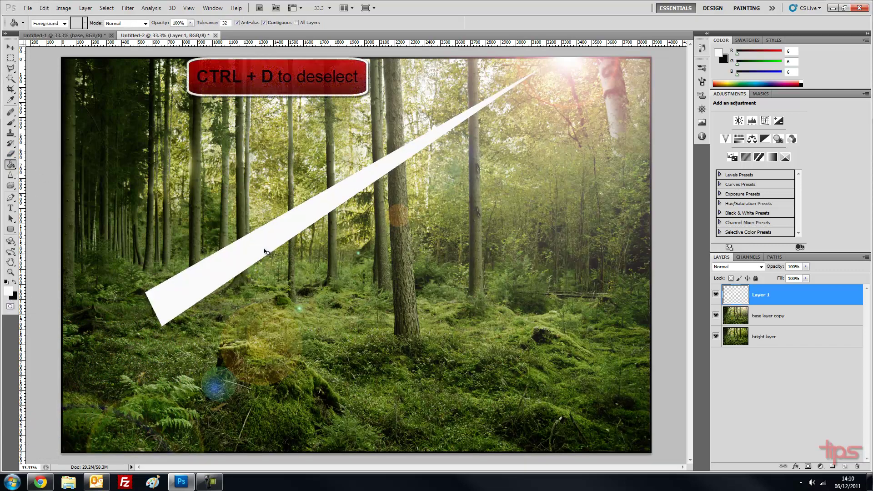
click(10, 68)
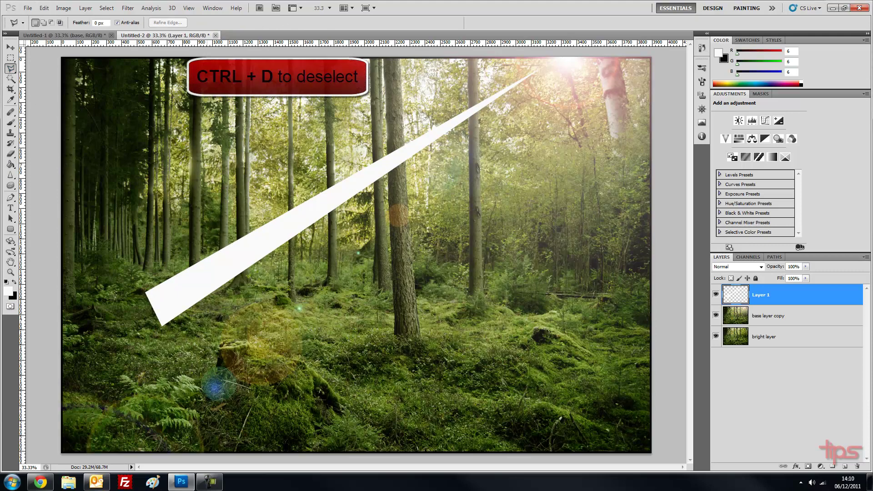
- Outline a second ray from the sun, fill it white, and deselect
click(555, 69)
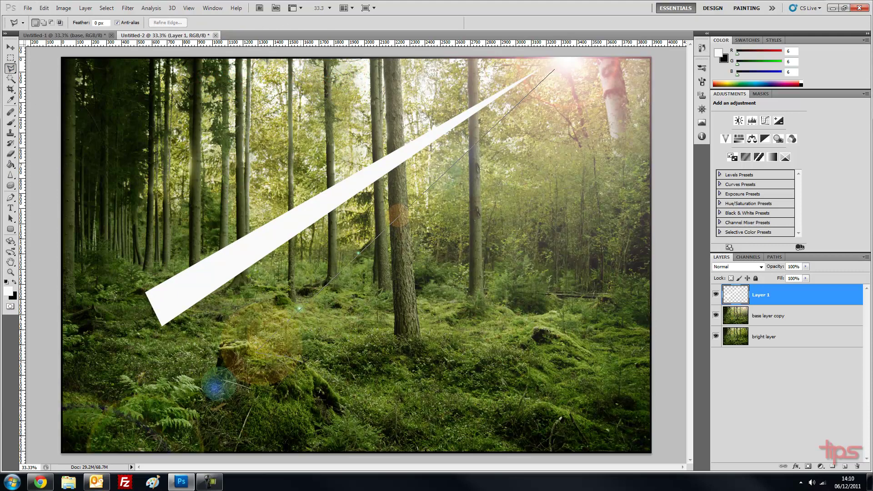
click(323, 374)
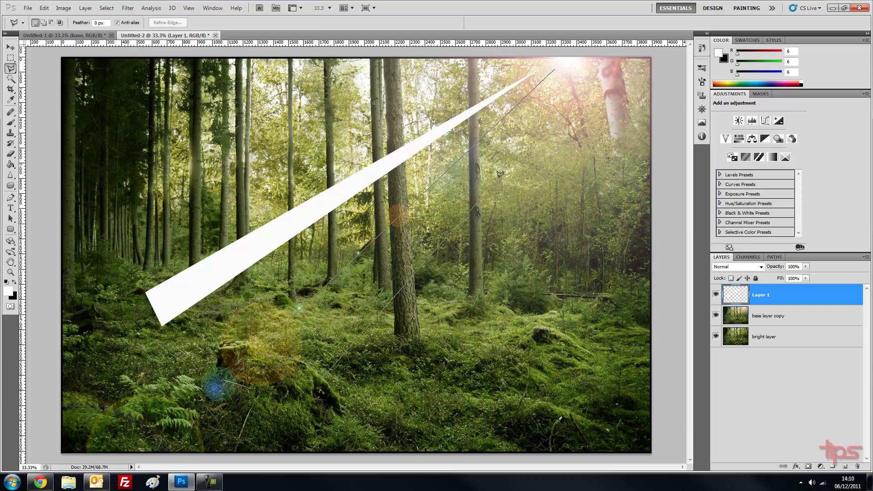
click(555, 67)
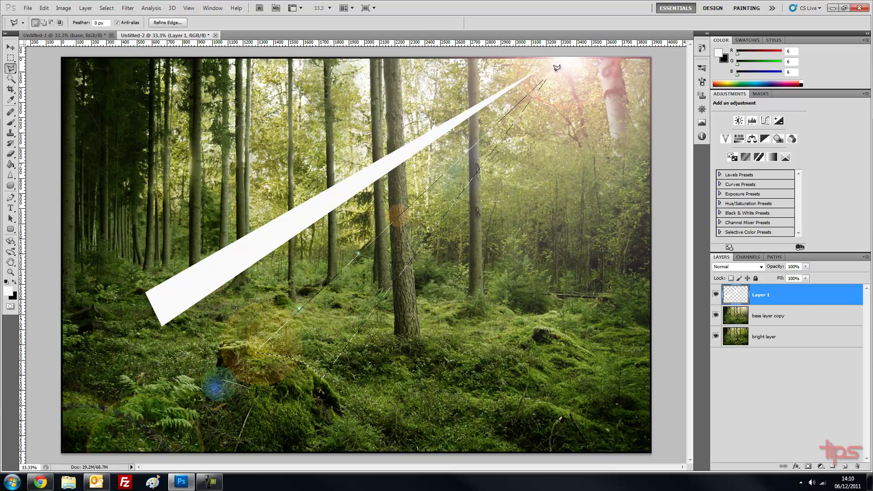
click(11, 163)
click(318, 334)
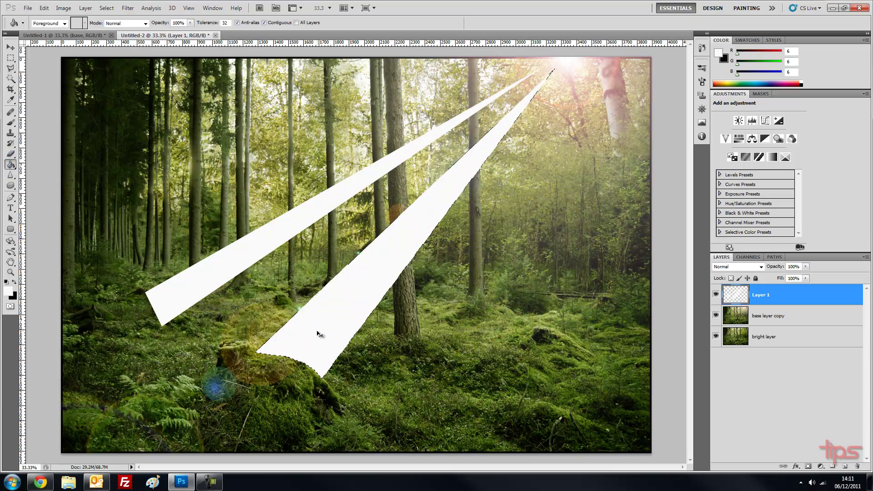
key(ctrl+d)
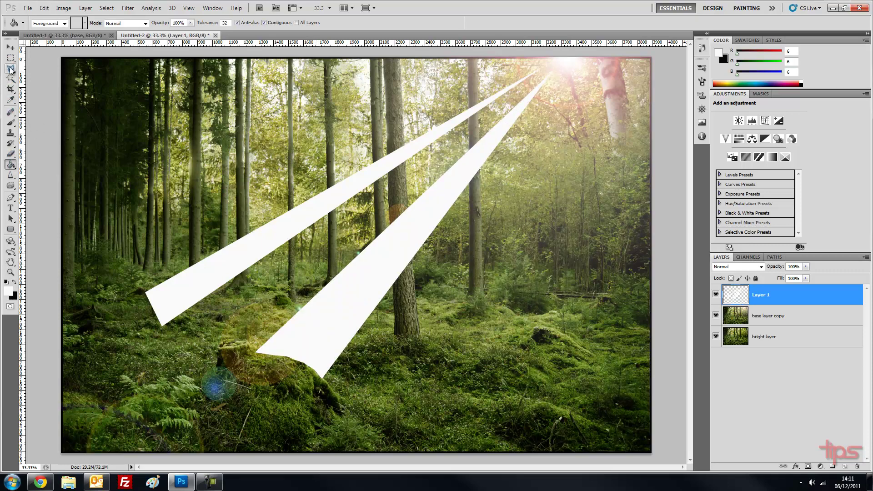
- Outline a third ray from the sun, fill it white, and deselect
click(11, 68)
click(562, 71)
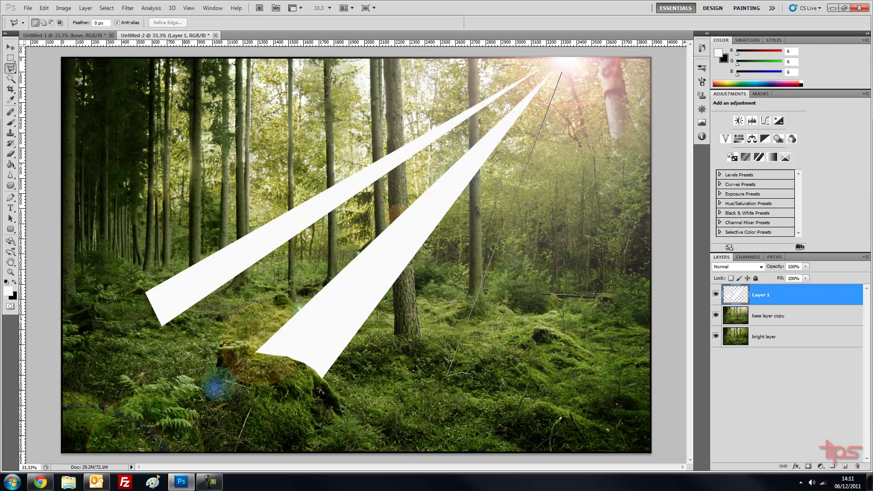
click(563, 74)
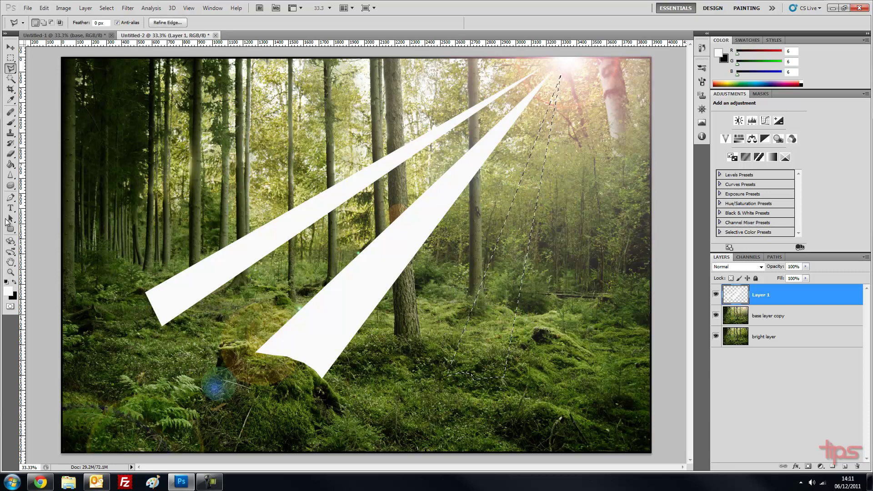
click(10, 164)
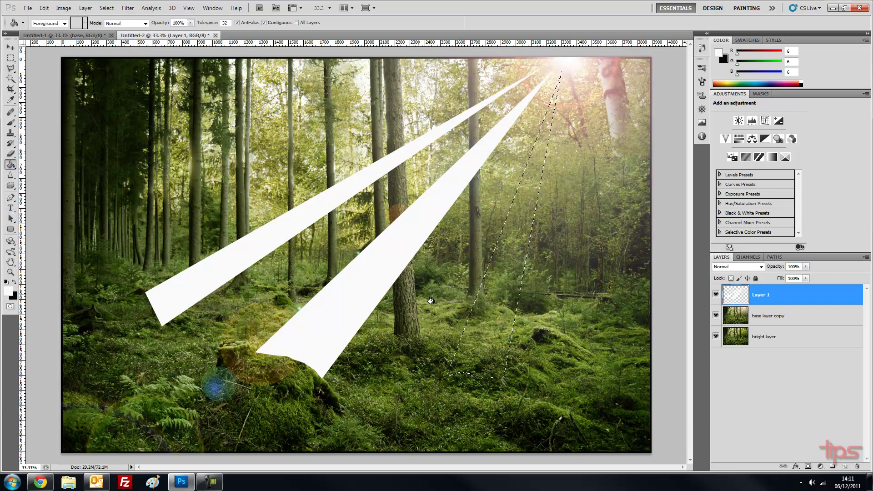
click(498, 327)
key(ctrl+d)
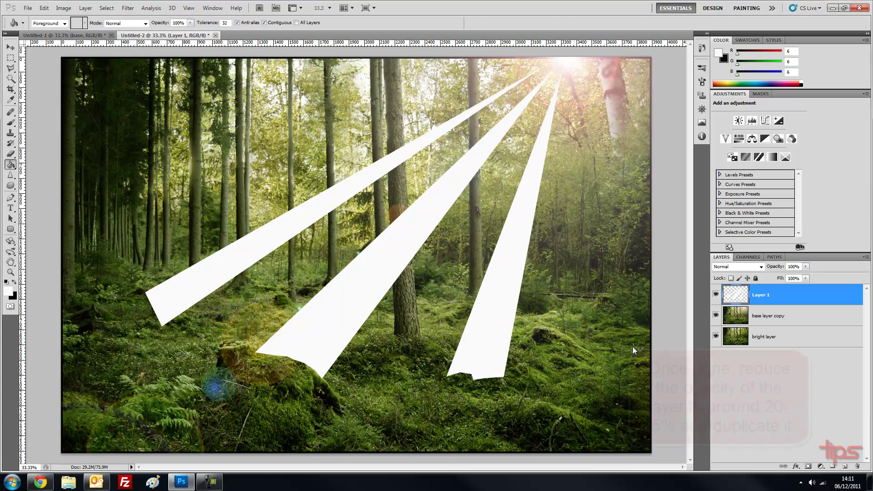
- Fade the rays layer to 26% opacity and name it 'rays slightly blurred'
click(805, 266)
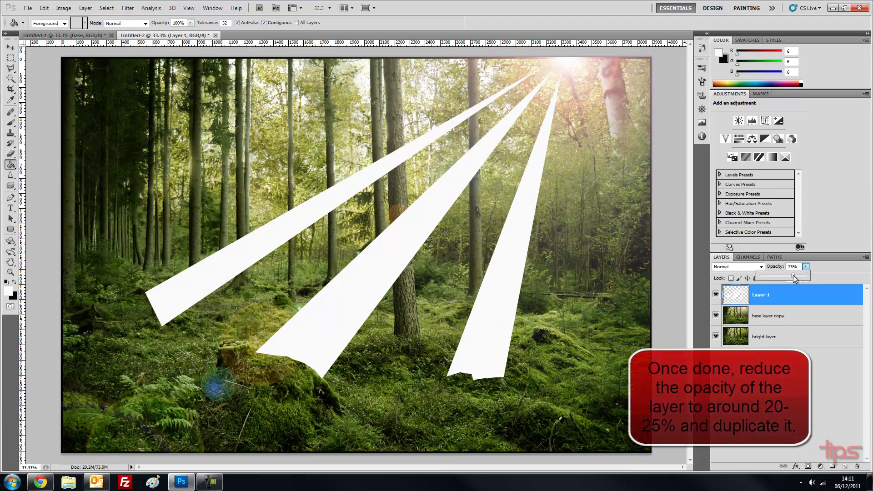
drag(792, 275, 769, 273)
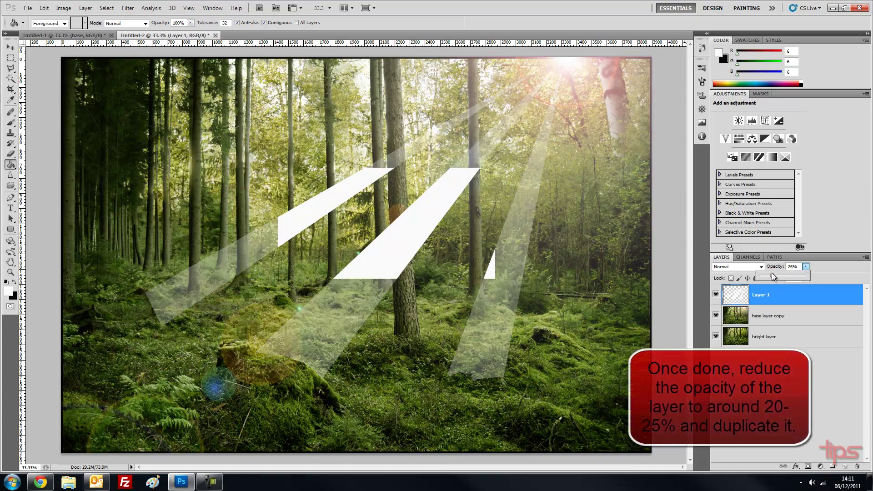
double_click(765, 296)
text(rays slightly blurred)
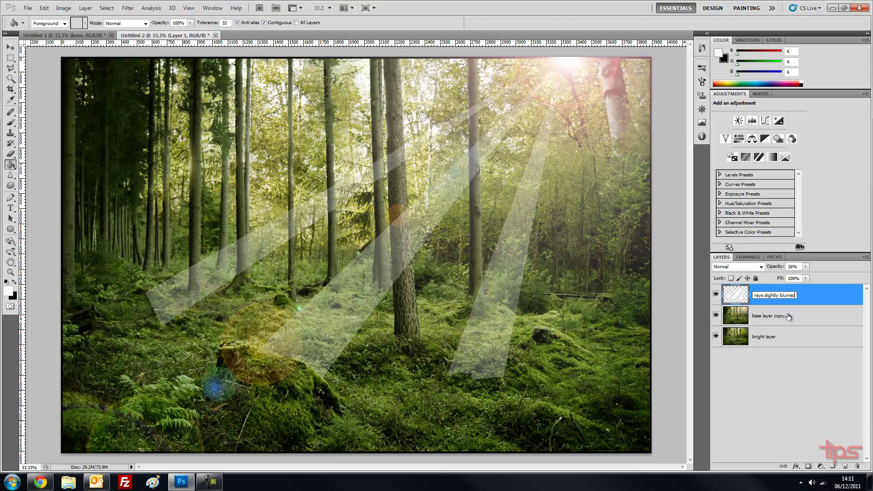
click(818, 299)
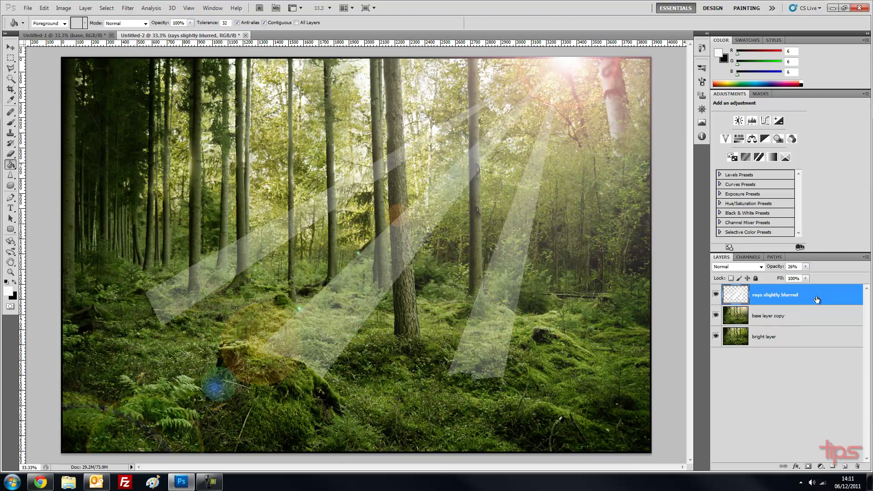
- Duplicate the rays layer and start naming the copy 'rays very blurred'
key(ctrl+j)
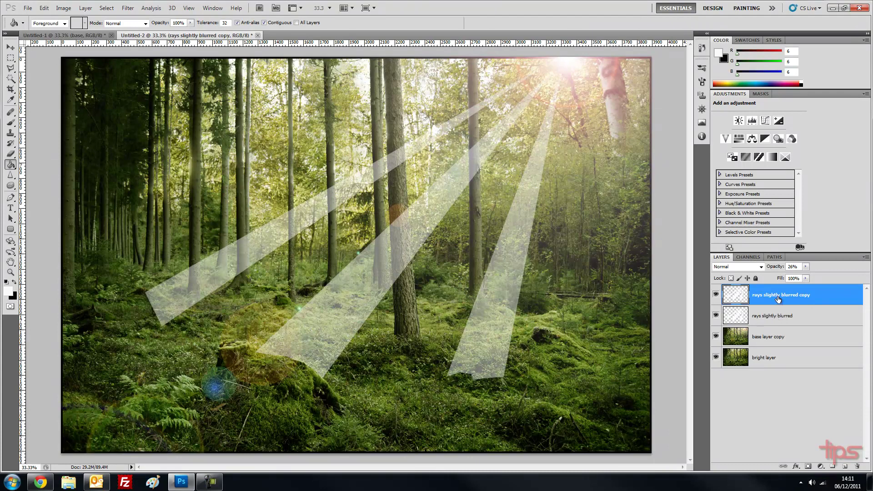
double_click(778, 297)
text(rays)
- Confirm the 'rays very blurred' name, apply a Gaussian Blur of about 52 radius, and hide it
key(Return)
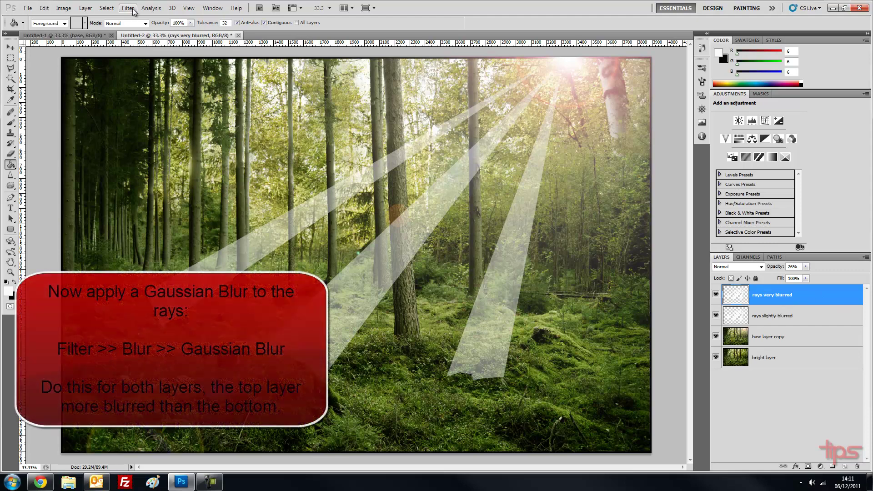
click(128, 8)
mouse_move(171, 91)
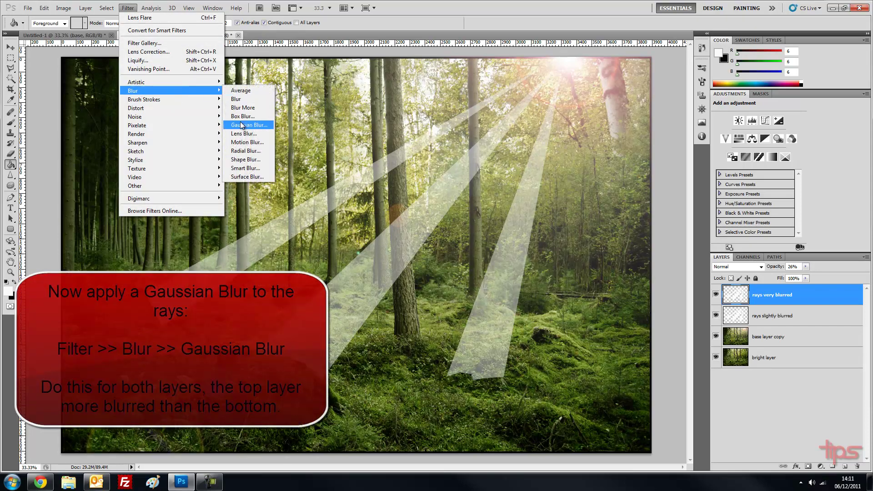
click(242, 125)
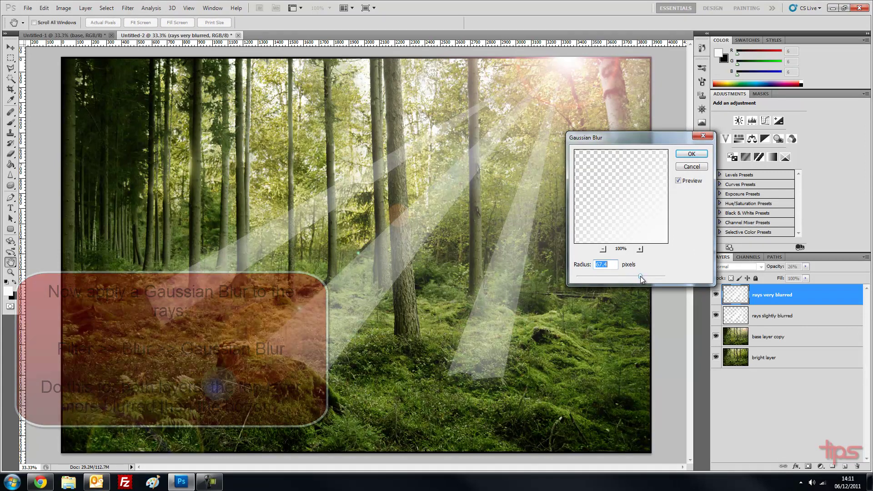
click(690, 155)
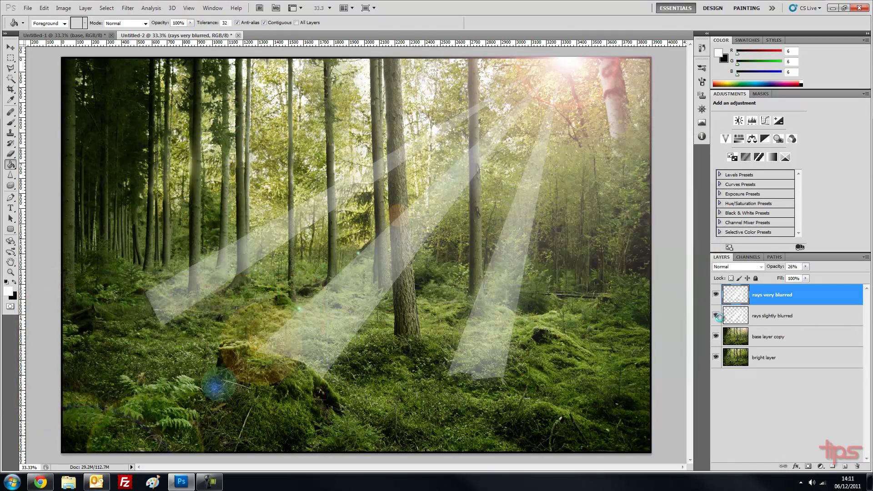
click(716, 316)
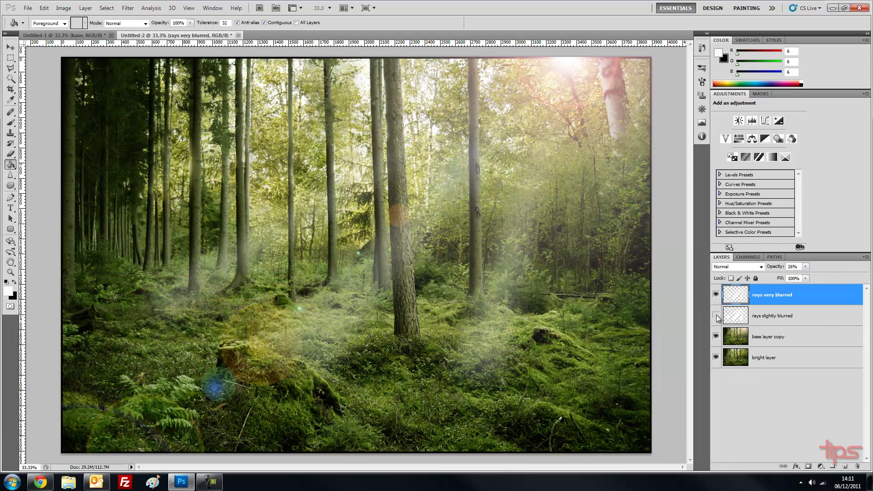
click(715, 295)
- Give 'rays slightly blurred' a lighter Gaussian Blur, then show both ray layers together
click(716, 315)
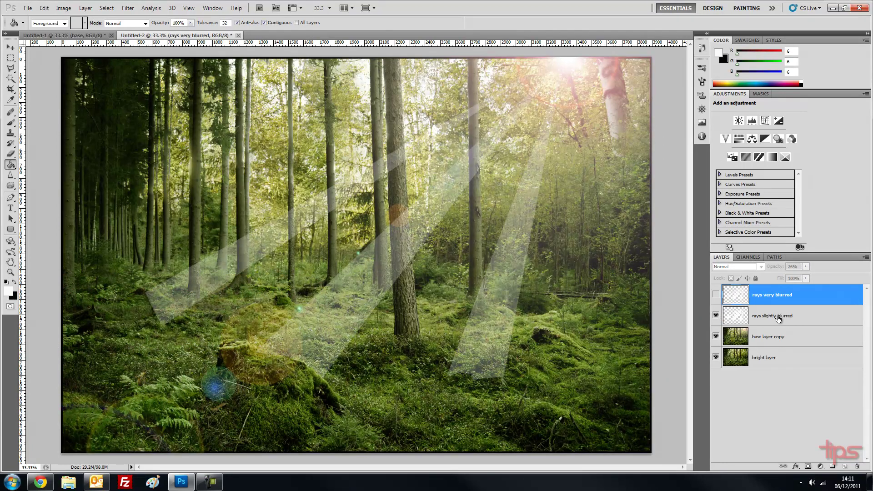
click(777, 317)
click(128, 7)
mouse_move(132, 91)
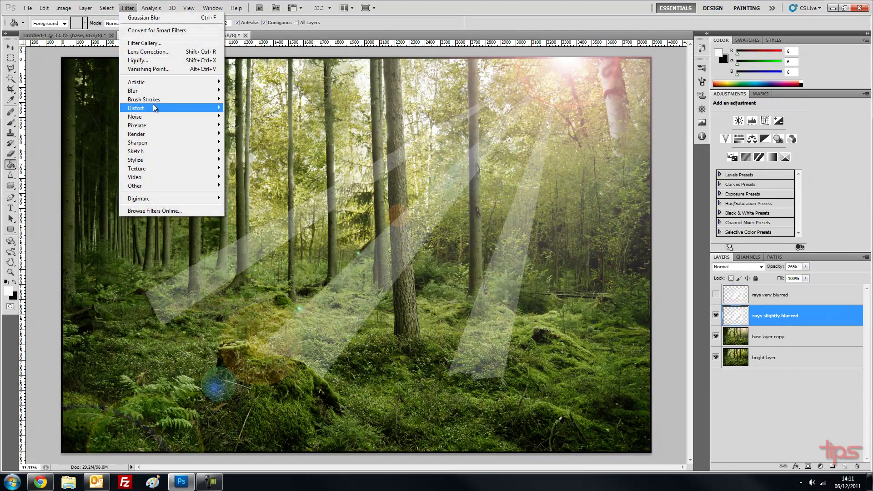
click(241, 126)
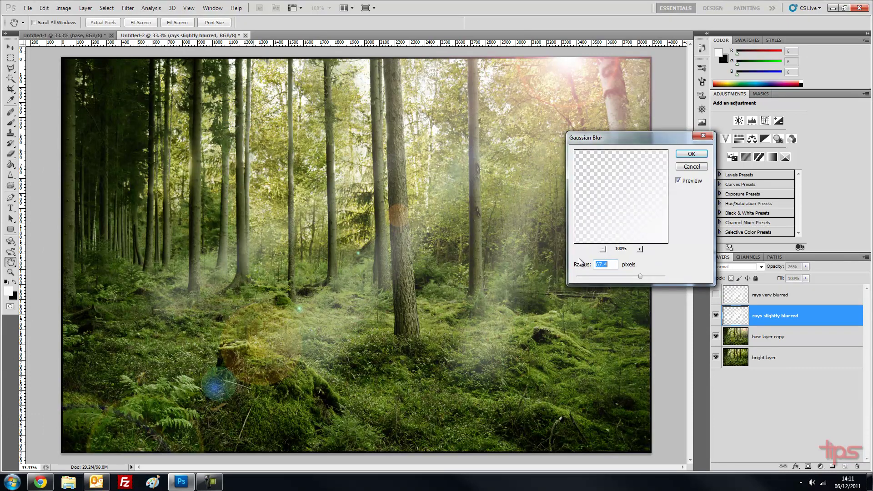
drag(642, 278, 636, 279)
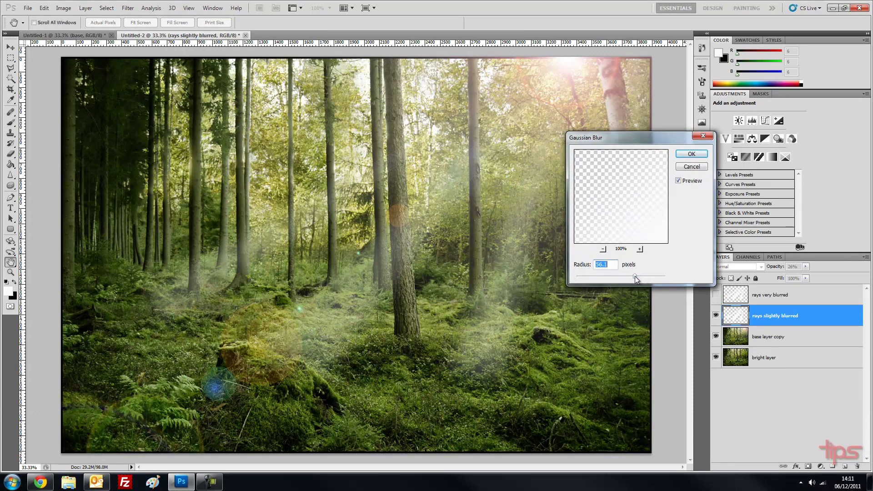
click(689, 154)
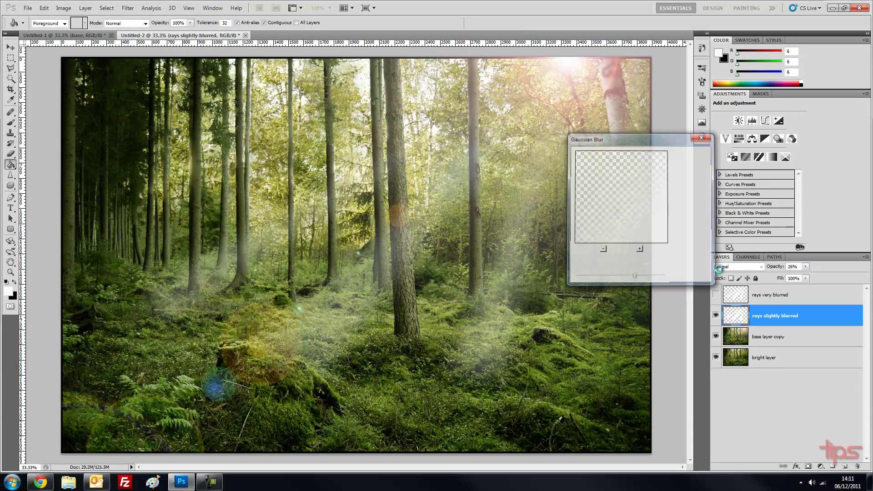
click(715, 294)
click(782, 295)
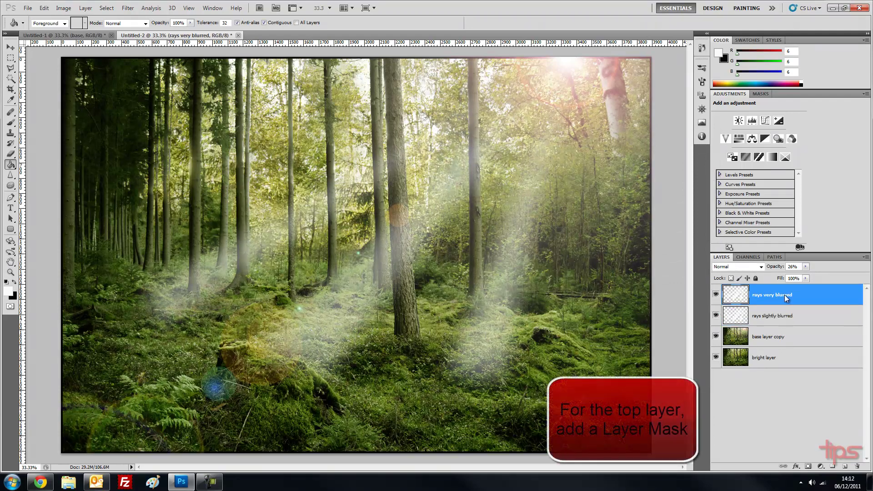
- Add a layer mask to 'rays very blurred' with a Black, White gradient fading the rays downward
click(807, 467)
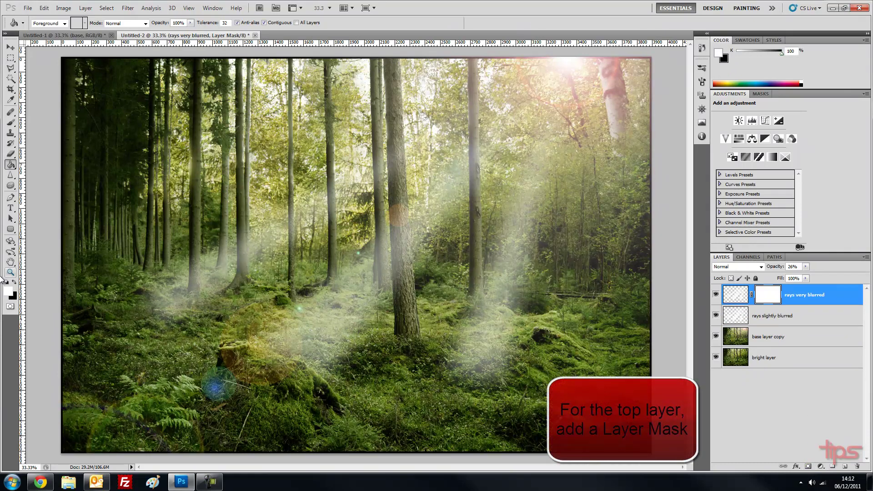
click(11, 165)
click(56, 20)
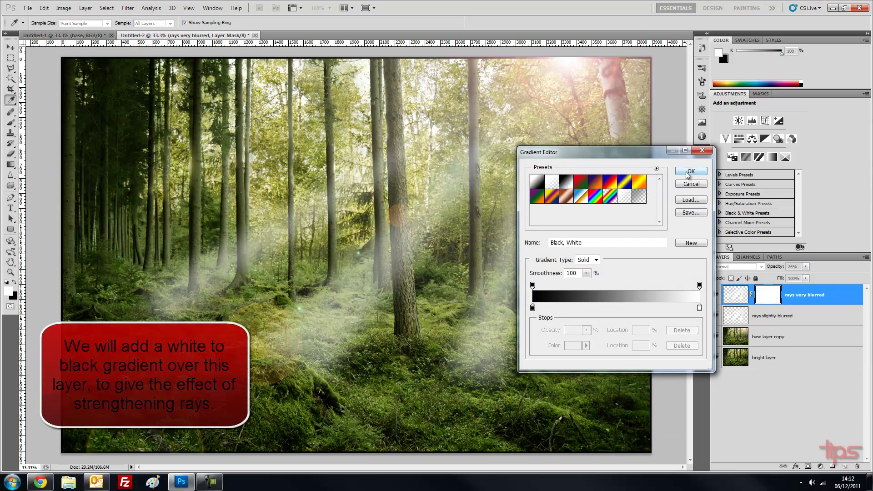
click(688, 172)
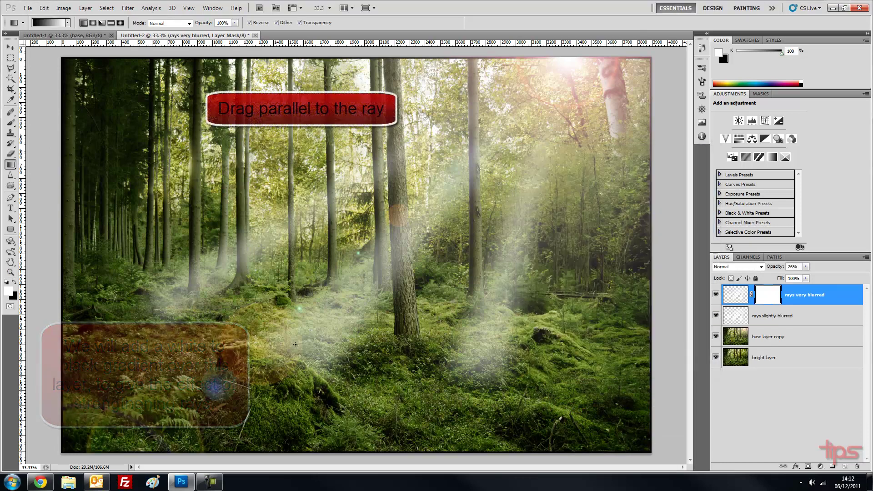
drag(419, 222, 263, 362)
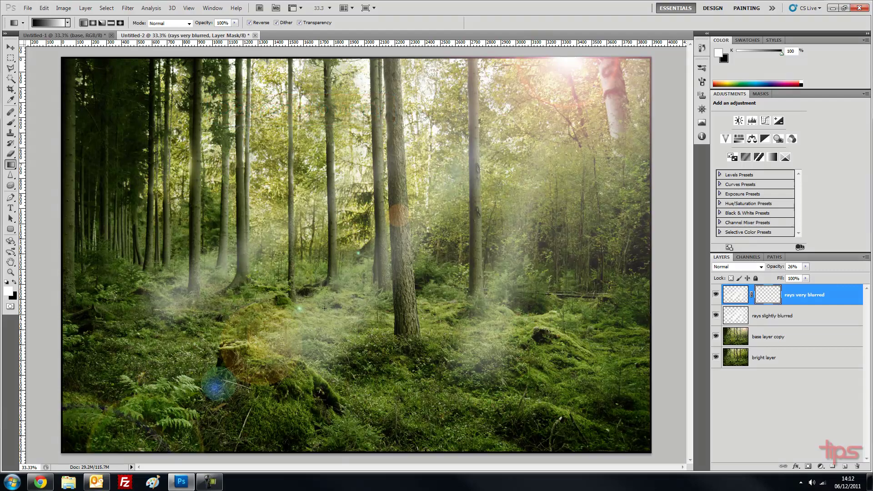
drag(409, 219, 324, 308)
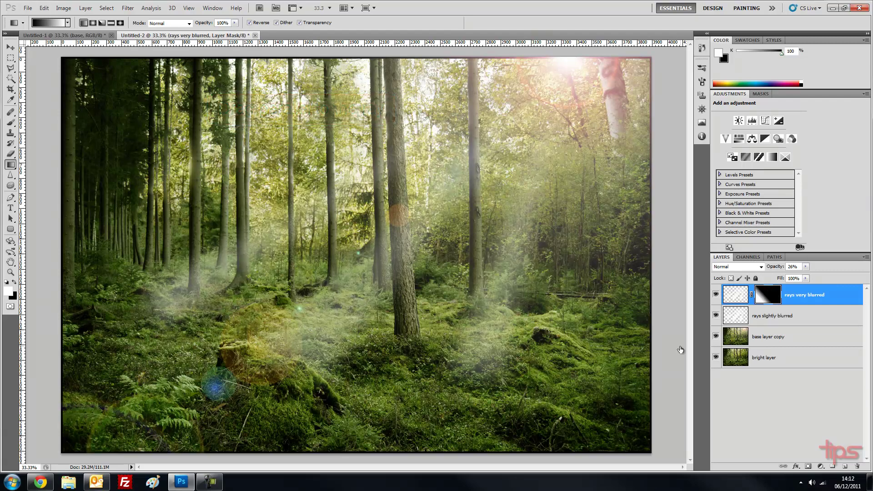
click(803, 319)
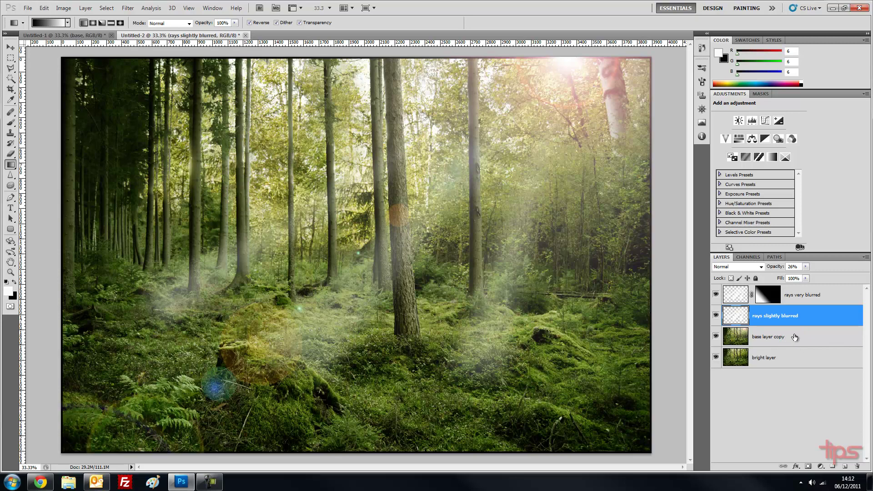
- With 'base layer copy' hidden, raise the 'bright layer' Levels midtones to 1.68
click(794, 337)
click(781, 364)
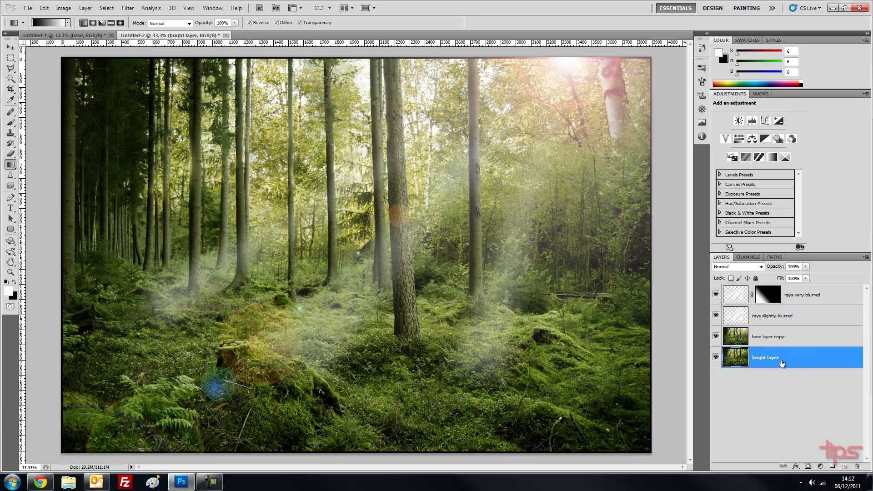
key(ctrl+l)
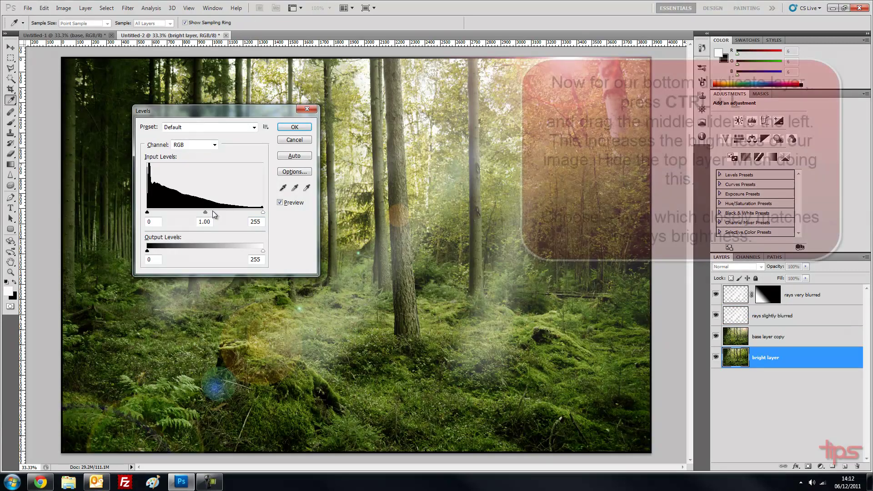
drag(204, 212, 181, 212)
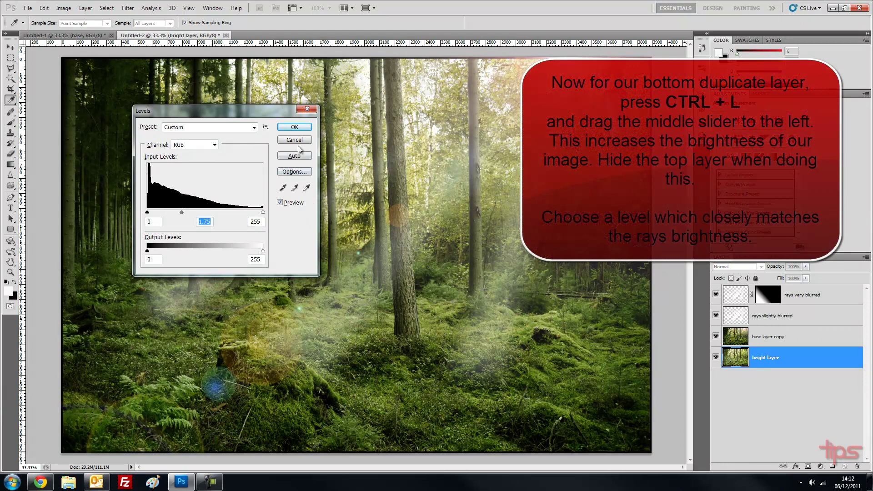
click(295, 127)
click(716, 337)
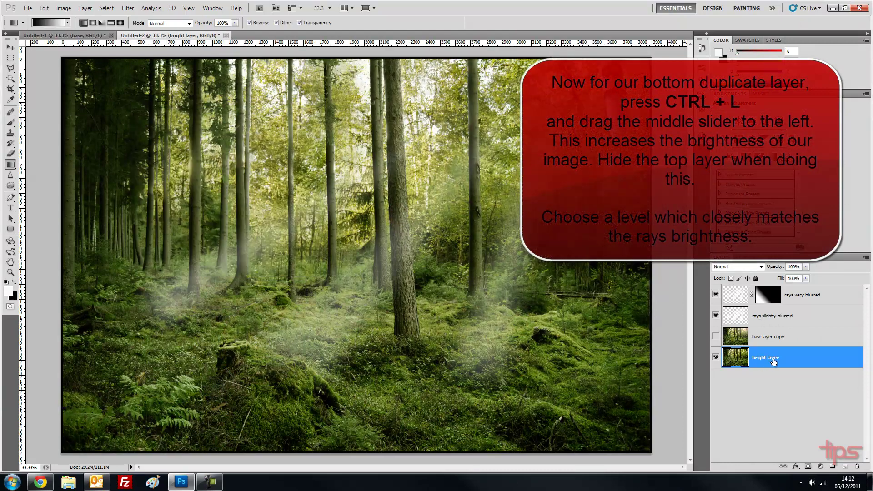
key(ctrl+l)
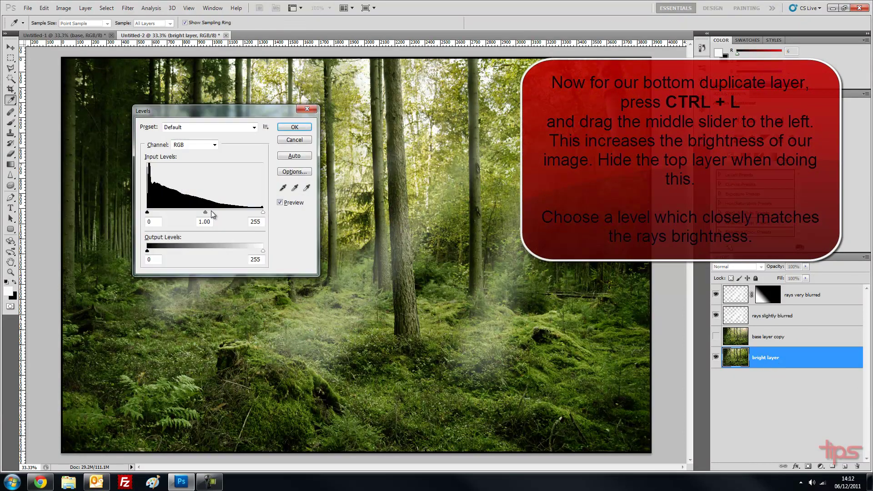
drag(208, 212, 184, 214)
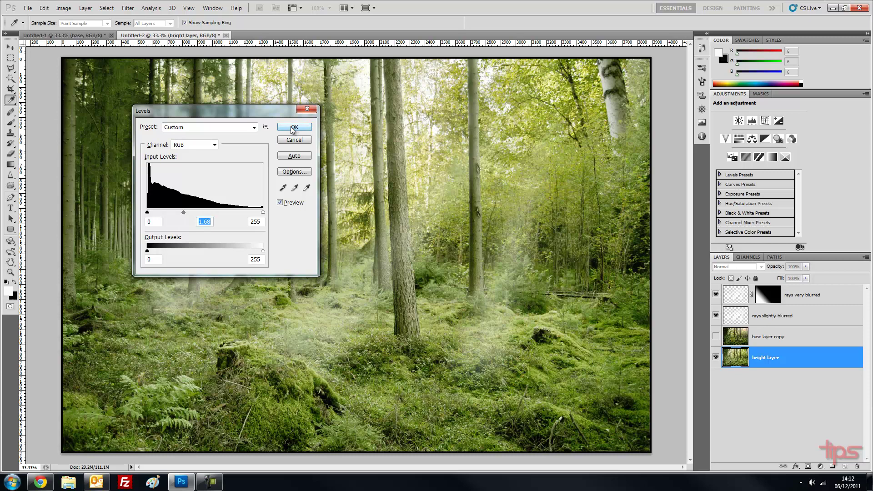
click(292, 129)
- Show 'base layer copy' and erase the ground under the rays with an 80% Eraser
click(715, 337)
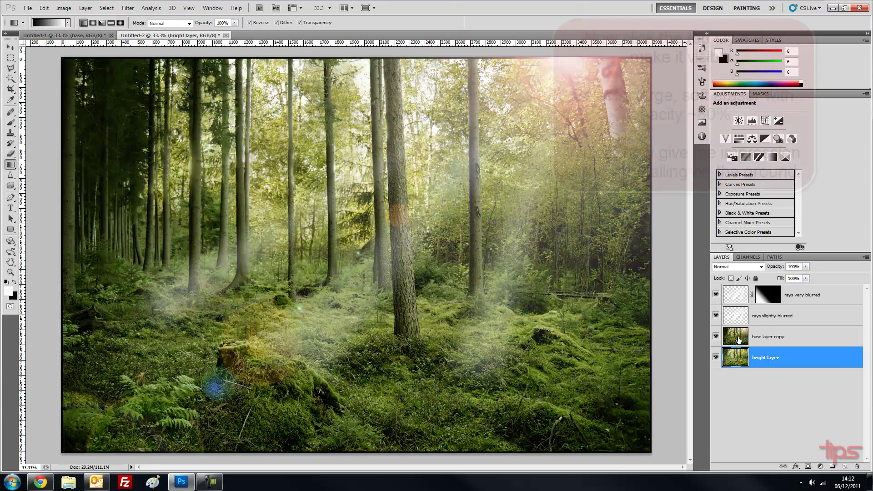
click(785, 342)
click(10, 154)
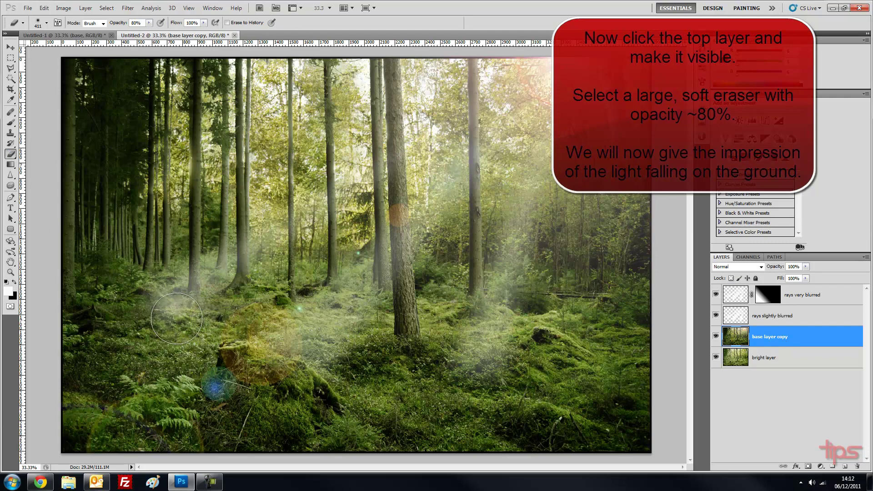
drag(199, 326, 147, 299)
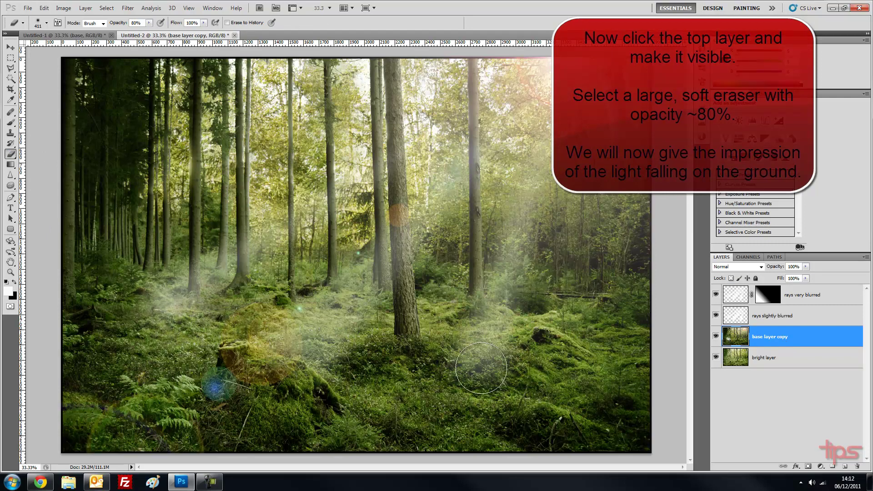
drag(472, 382, 494, 391)
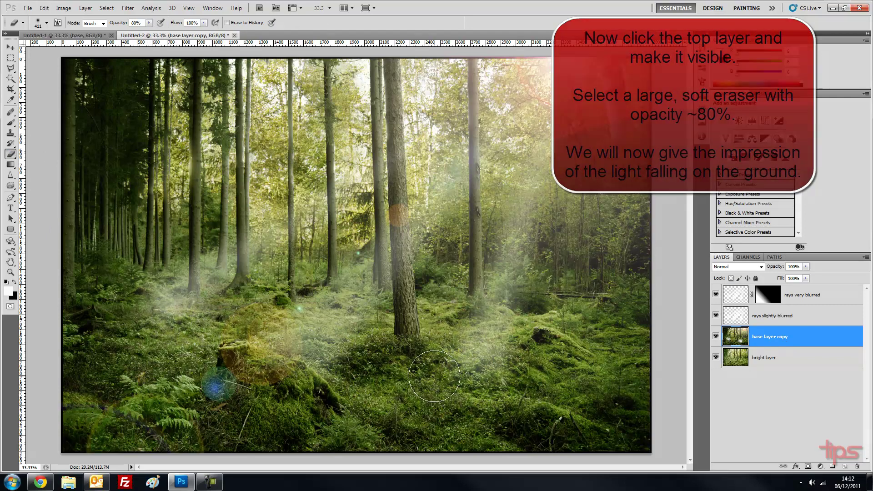
- Set the eraser brush to 185 px and erase over the birch trunk where light hits
click(47, 23)
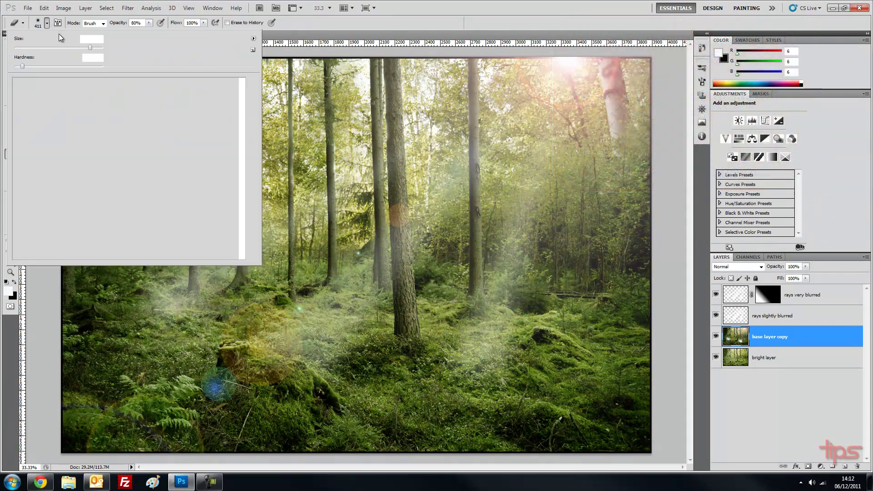
drag(91, 47, 67, 47)
click(404, 281)
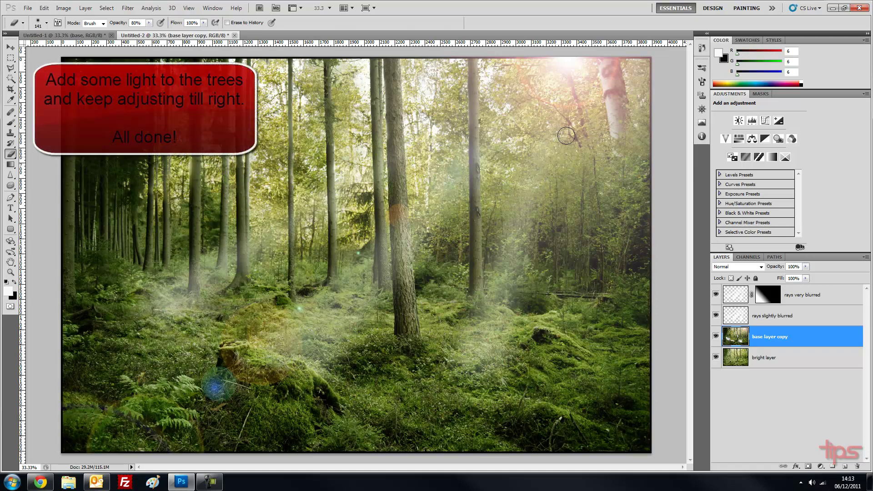
drag(600, 80, 611, 113)
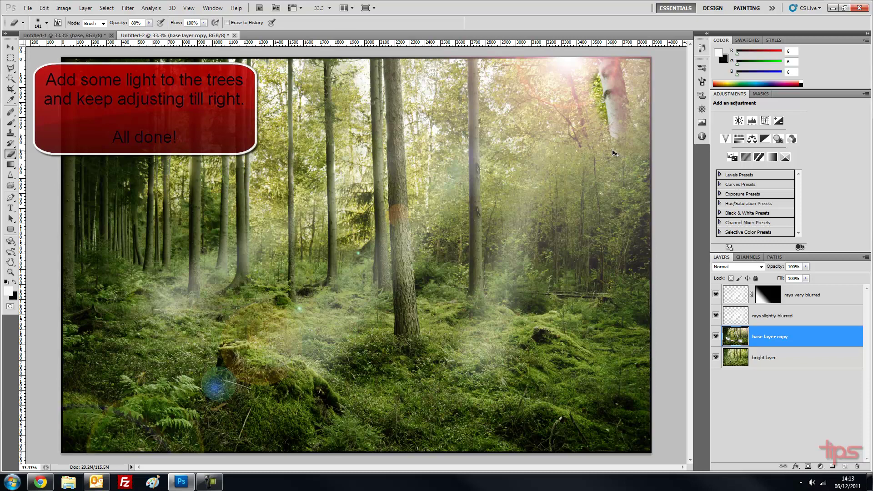